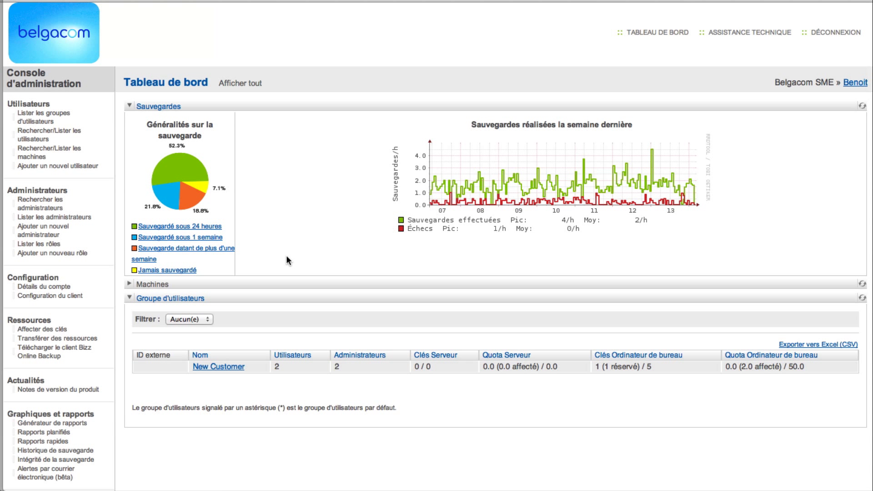
# - Expand the dashboard's Machines section to show WIN7FR-PC in New Customer using 1.1 Mo of 2 Go
pyautogui.click(136, 286)
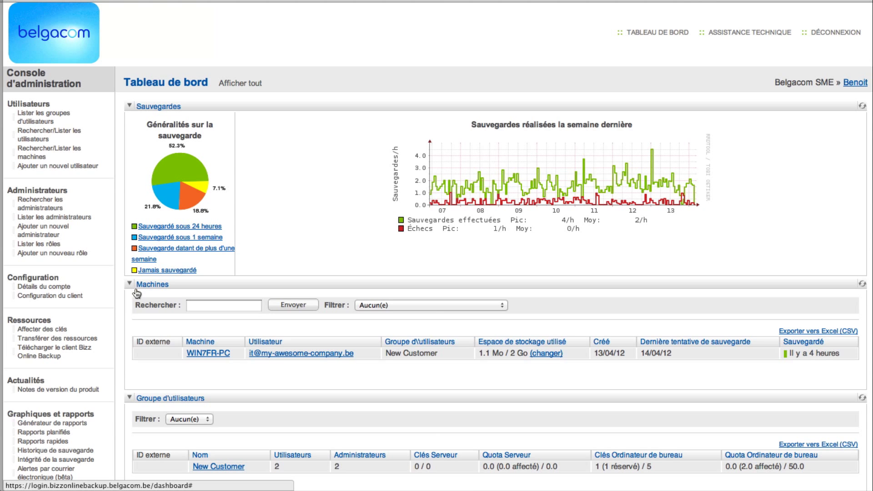
pyautogui.scroll(-4, 137, 292)
pyautogui.scroll(2, 136, 293)
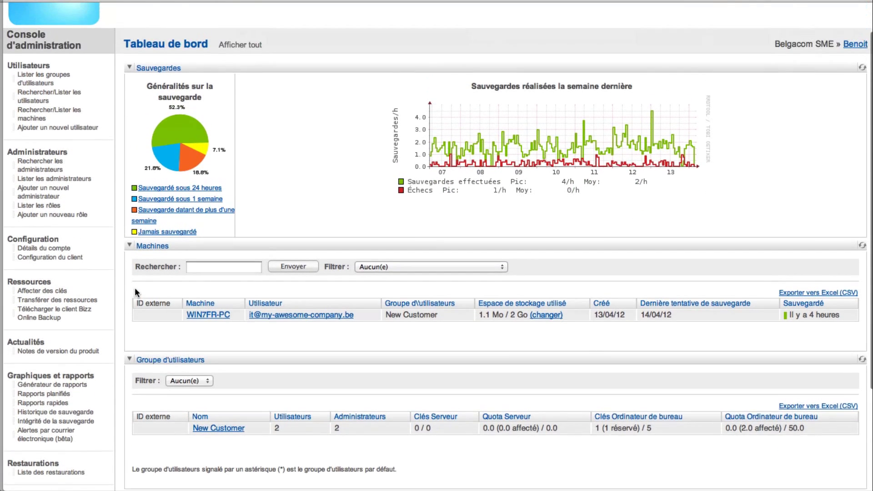
pyautogui.scroll(1, 135, 290)
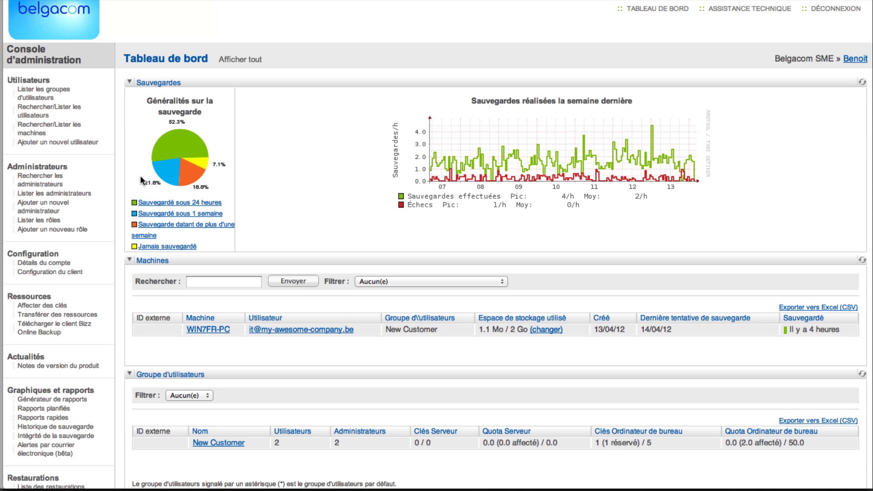
# - Add a new user with their full name and e-mail, 1 desktop licence and a desktop quota of 10, and save
pyautogui.click(74, 142)
pyautogui.write('john doe')
pyautogui.press('Tab')
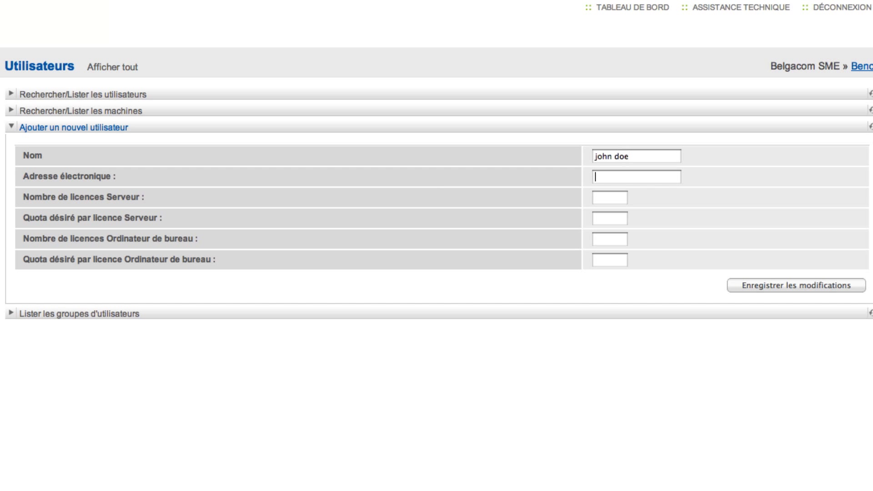
pyautogui.press('Tab')
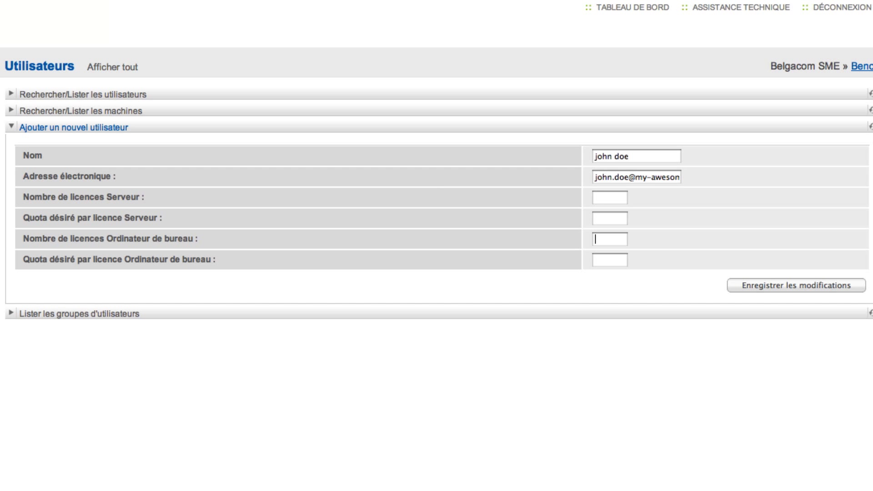
pyautogui.write('1')
pyautogui.press('Tab')
pyautogui.write('10')
pyautogui.click(772, 284)
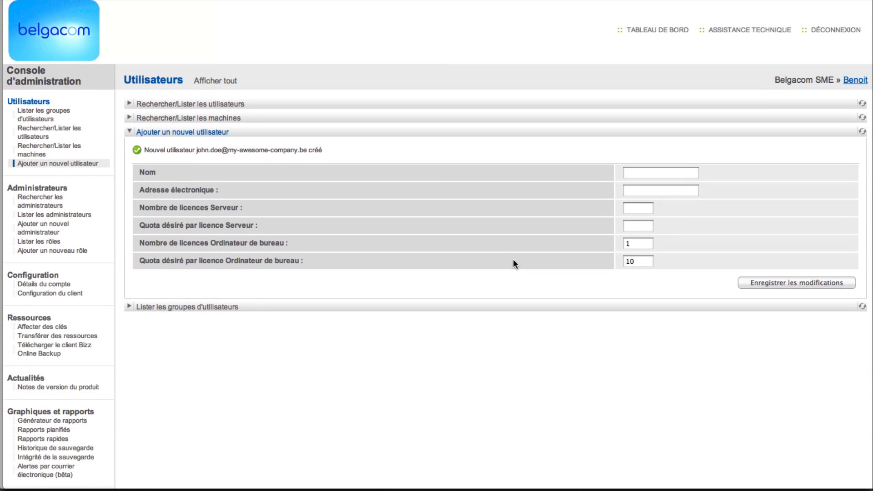
pyautogui.click(182, 105)
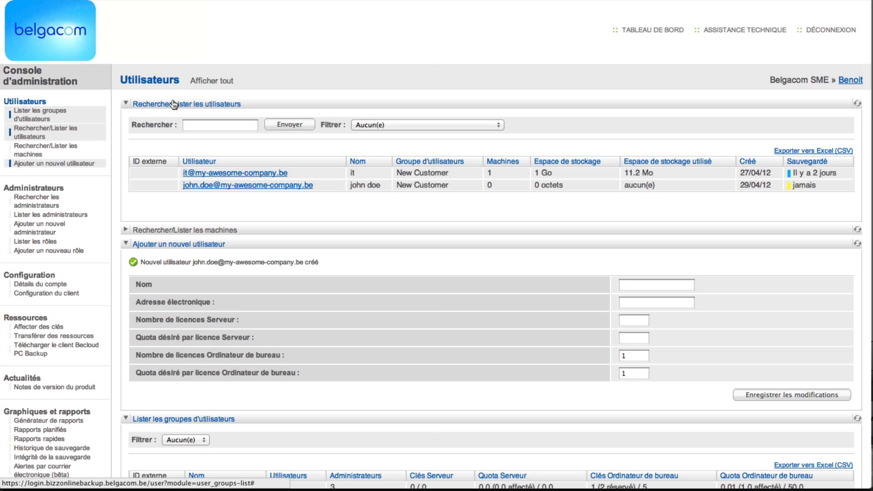
# - Review the new user's details, then go to the key-assignment page showing 2 unallocated desktop keys
pyautogui.click(227, 185)
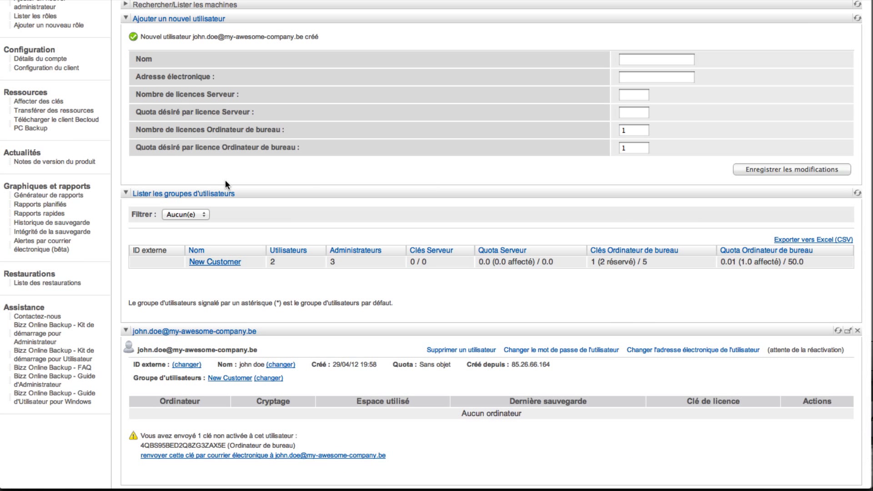
pyautogui.scroll(-2, 225, 184)
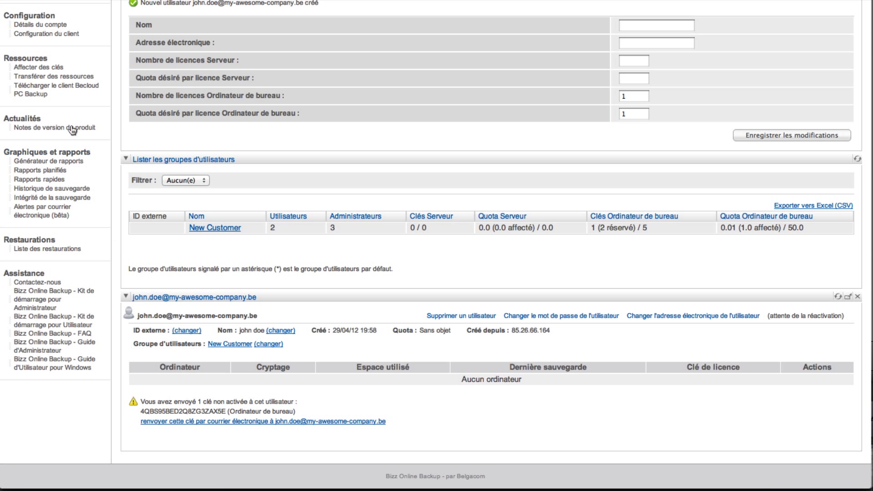
pyautogui.click(44, 67)
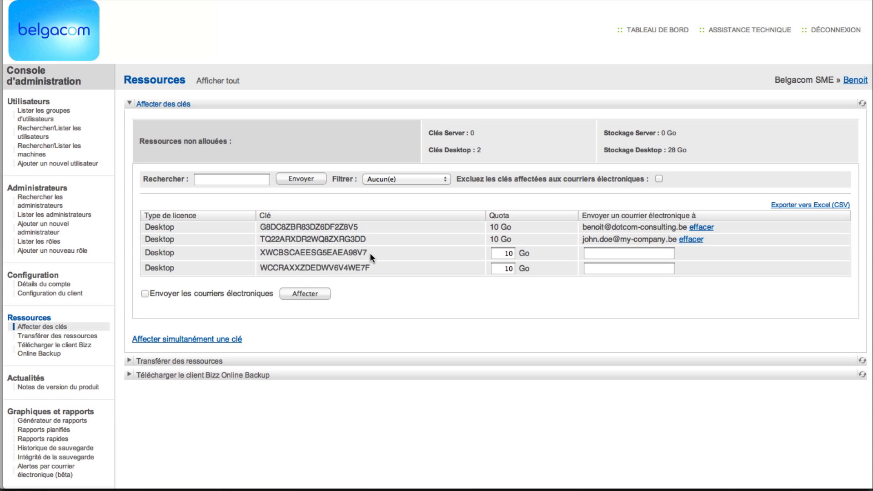
# - Give the third desktop key a 5 Go quota, assign it to the colleague's e-mail, and e-mail it
pyautogui.doubleClick(513, 253)
pyautogui.write('5')
pyautogui.press('Tab')
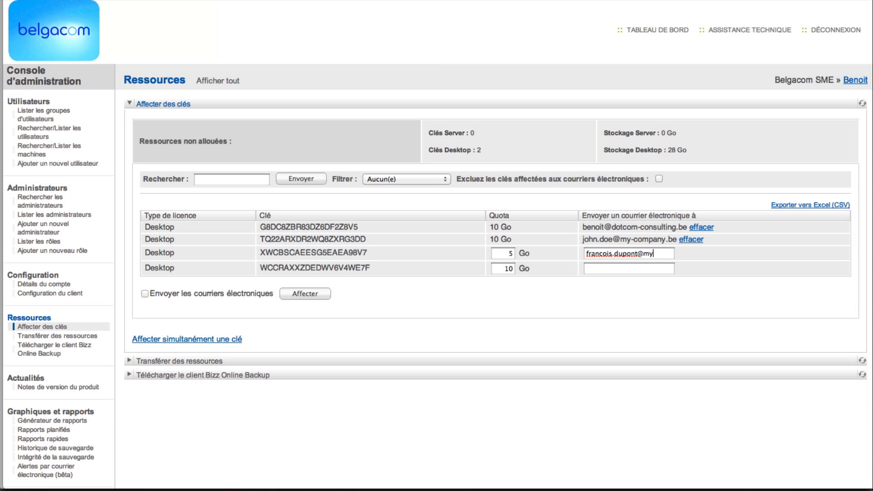
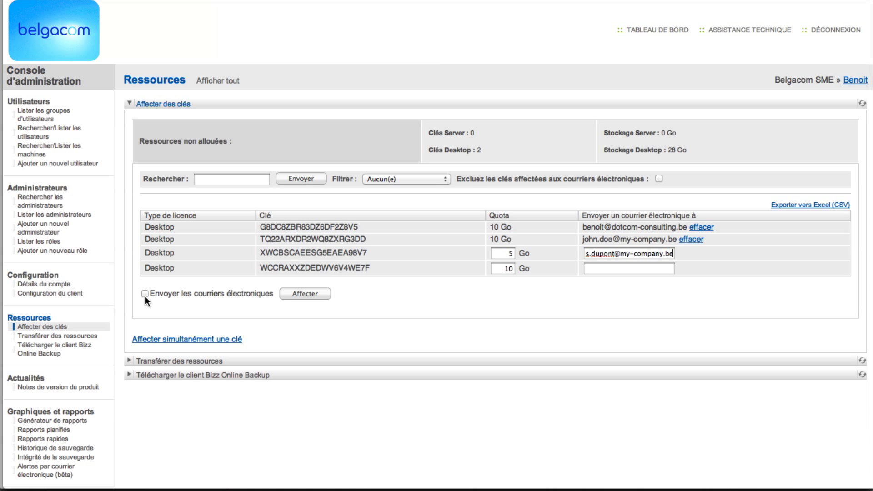
pyautogui.click(145, 293)
pyautogui.click(297, 293)
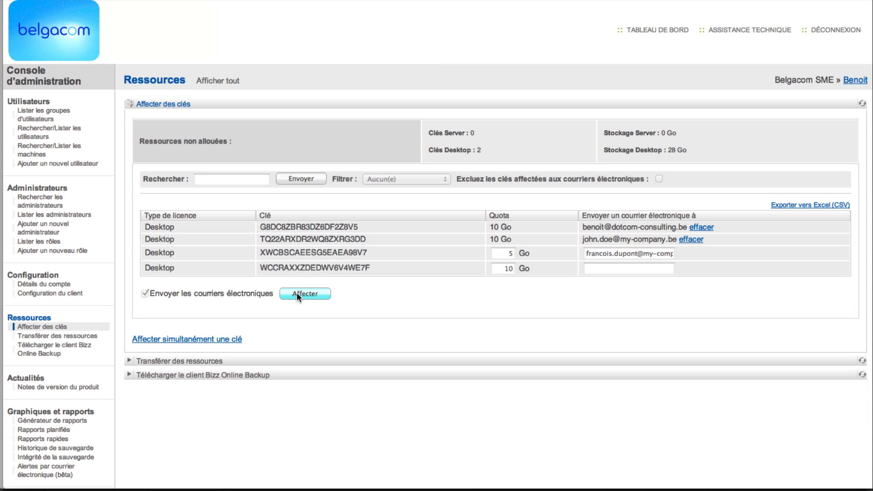
pyautogui.click(296, 293)
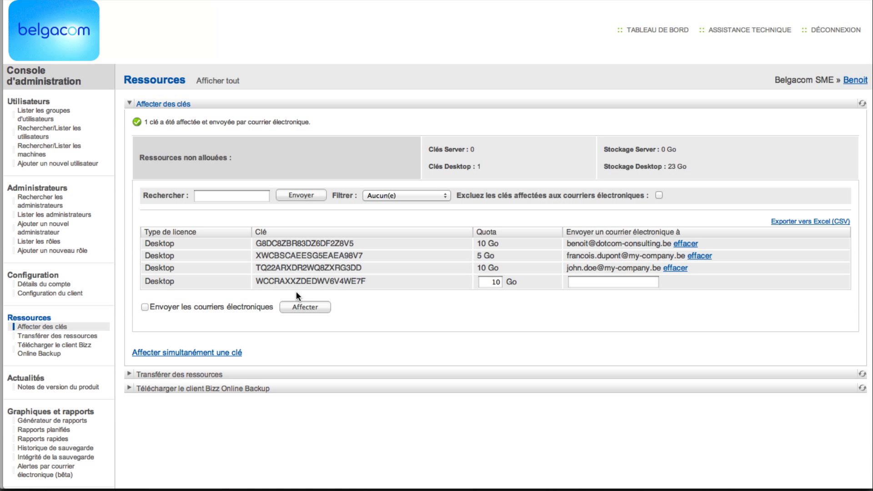
# - Create a client configuration named Maconfiguration with the Ordinateur de bureau licence type
pyautogui.click(62, 293)
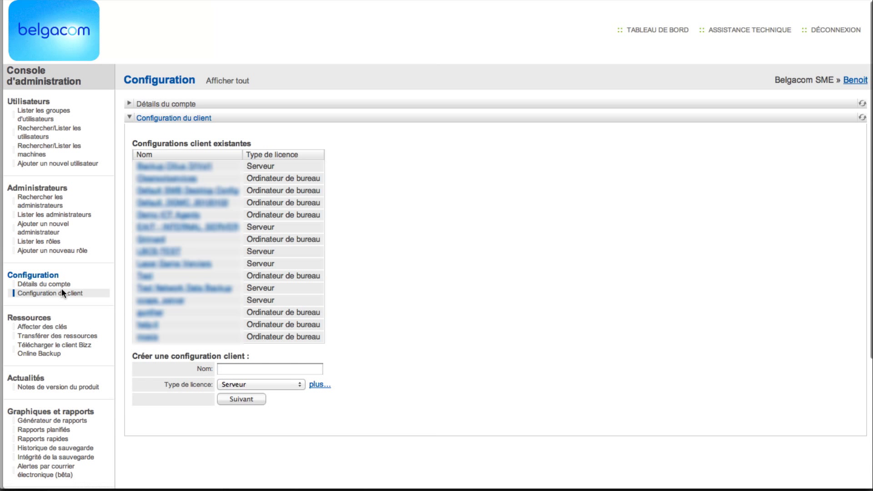
pyautogui.click(246, 366)
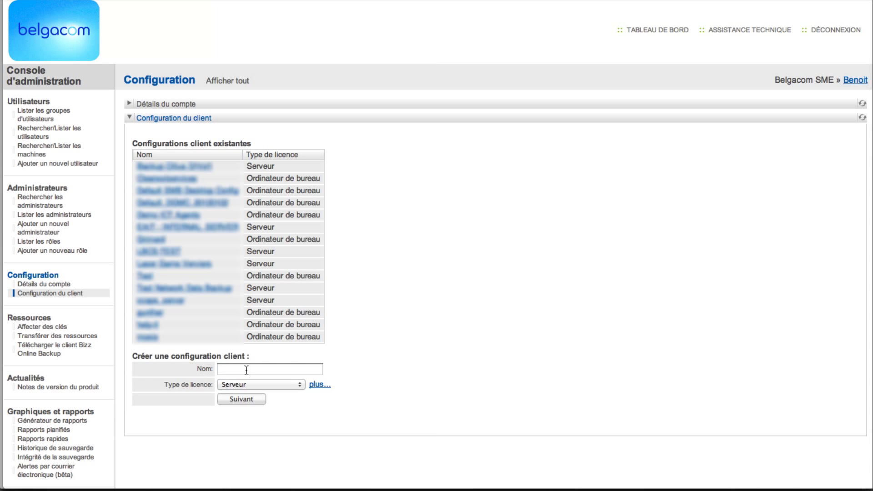
pyautogui.write('Maconfiguration')
pyautogui.click(247, 380)
pyautogui.click(249, 392)
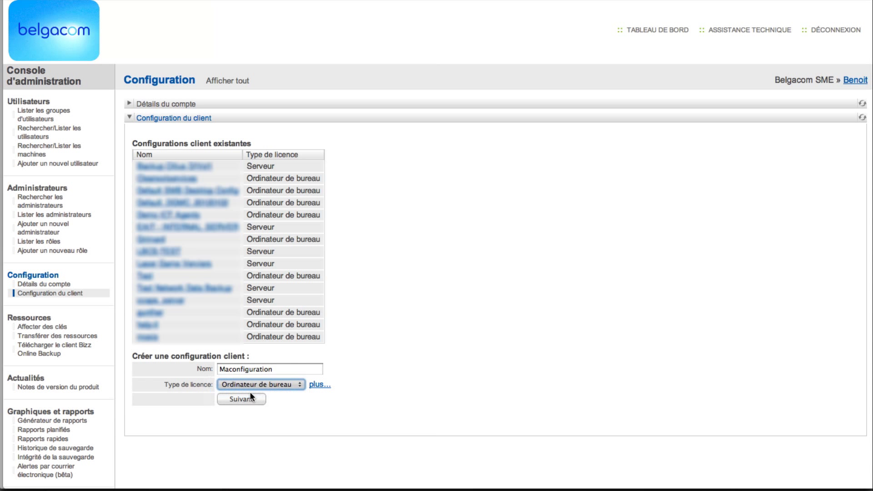
pyautogui.click(247, 397)
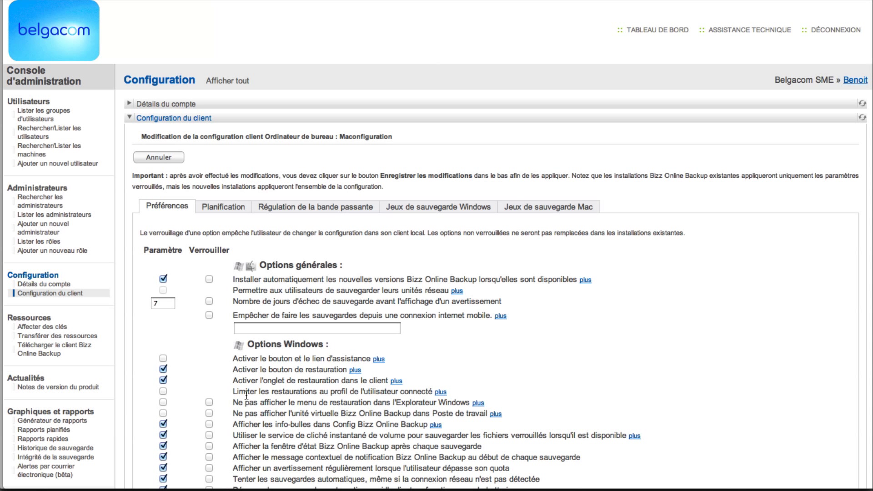
# - Toggle the automatic updates lock on and off twice, leaving it unlocked
pyautogui.click(209, 281)
pyautogui.click(209, 281)
pyautogui.click(209, 281)
pyautogui.click(209, 281)
pyautogui.click(218, 208)
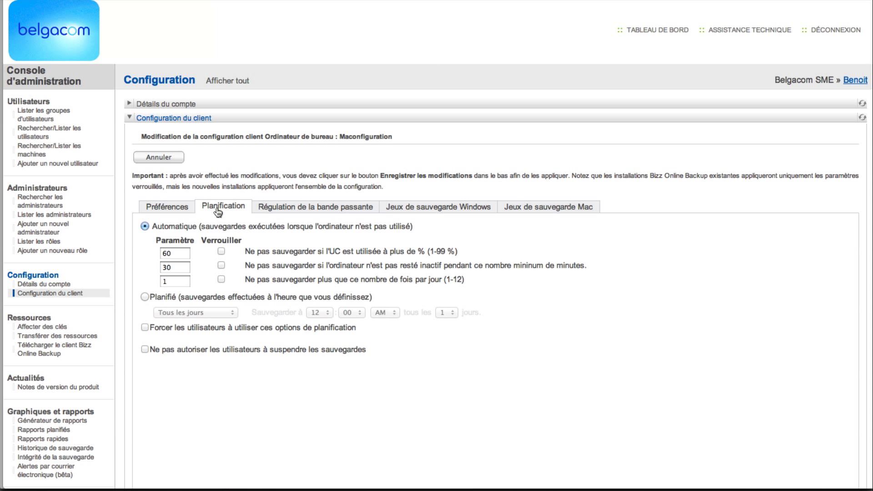
# - Set Planifié backups to Toutes les semaines at hour 10 and tick Forcer les utilisateurs
pyautogui.click(146, 297)
pyautogui.click(200, 312)
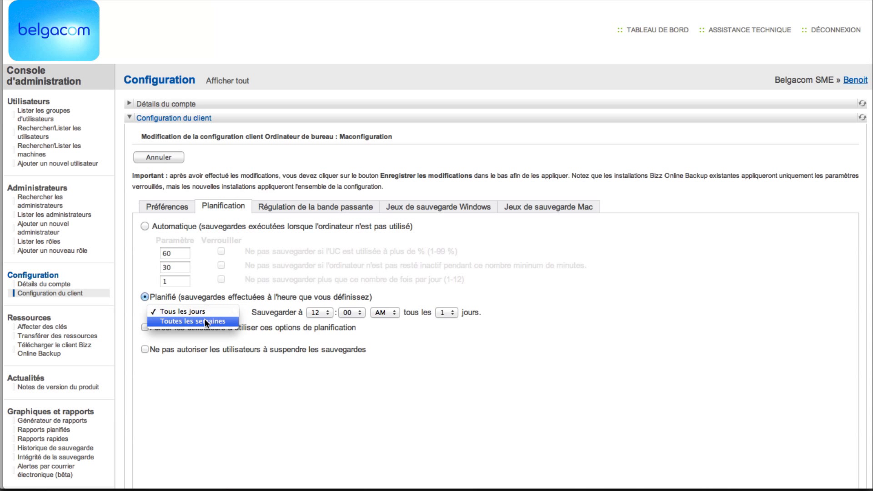
pyautogui.click(209, 320)
pyautogui.click(324, 313)
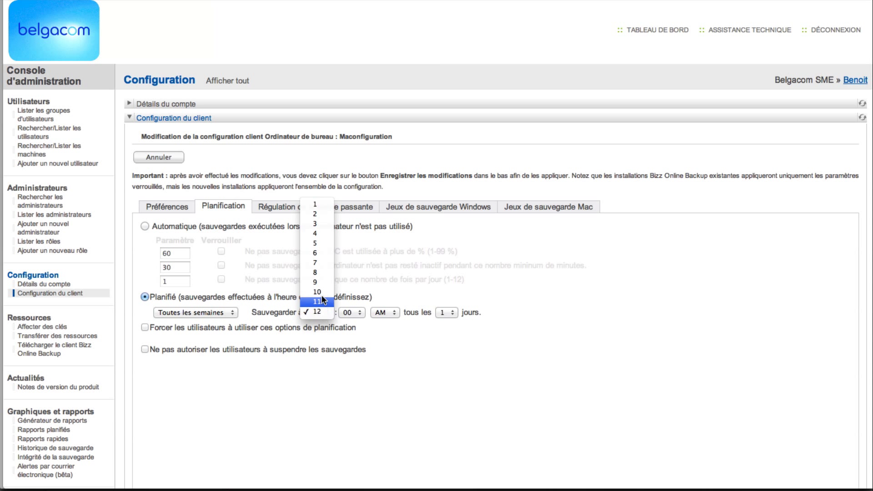
pyautogui.click(321, 292)
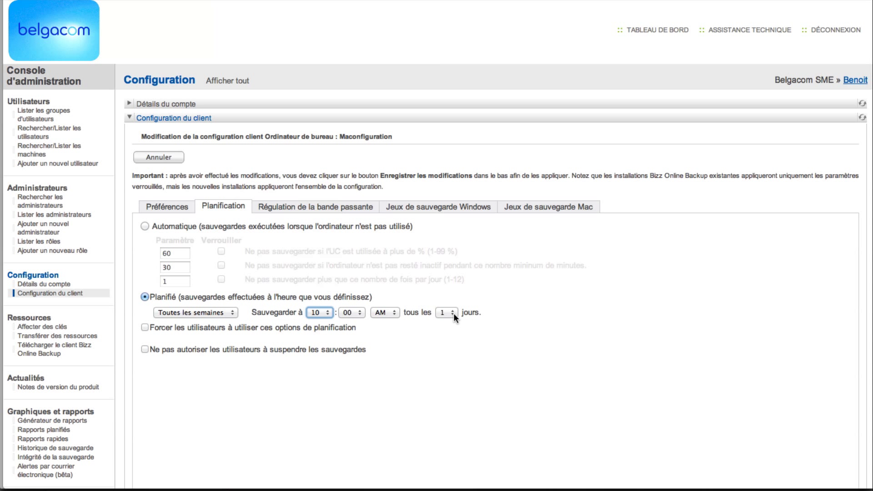
pyautogui.click(144, 328)
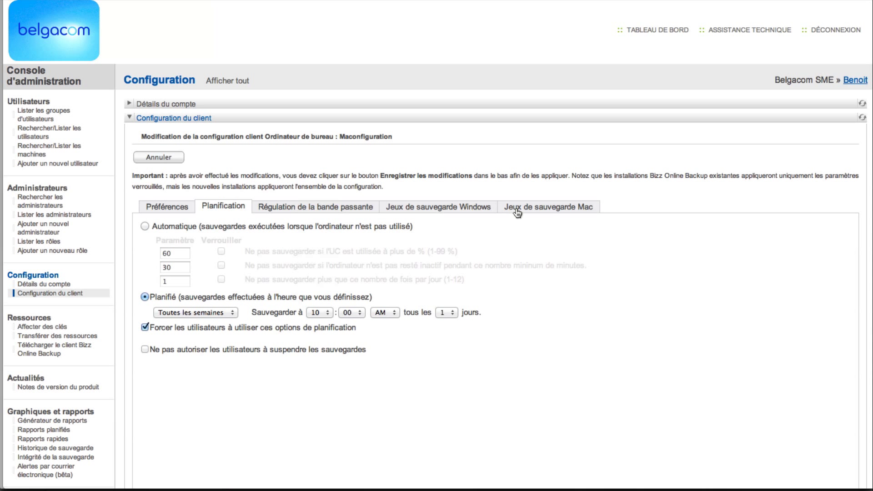
# - Tick Verrouiller for Spreadsheets and Databases, Word Processing Documents, Email and Contacts (Outlook), and My Documents
pyautogui.click(469, 212)
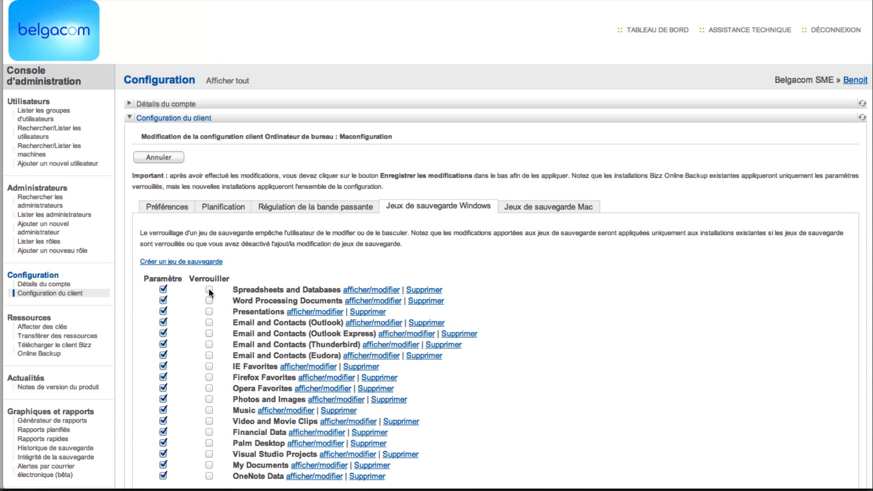
pyautogui.scroll(-3, 209, 288)
pyautogui.click(209, 226)
pyautogui.click(210, 237)
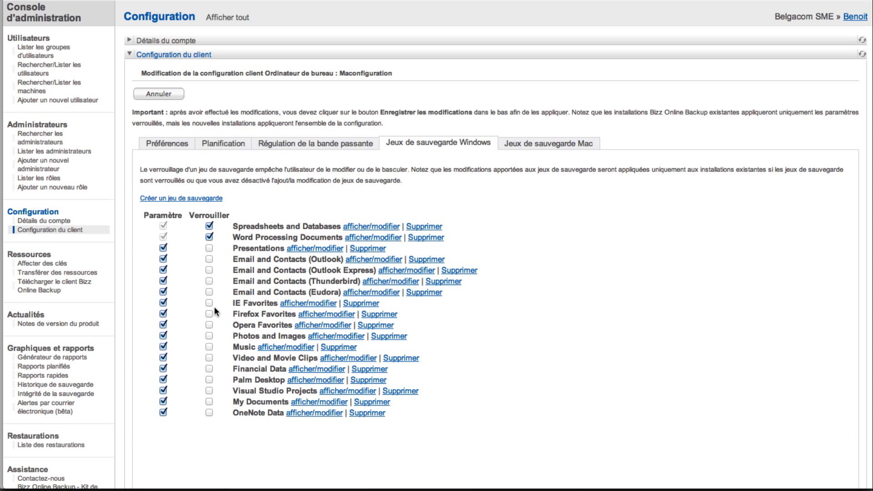
pyautogui.click(209, 260)
pyautogui.click(210, 402)
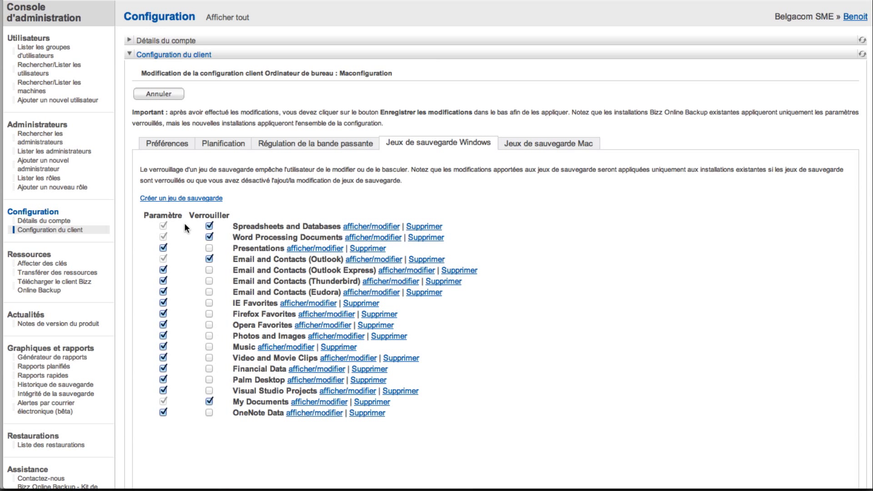
# - Create a New Backup Set with an Inclure rule by Type de fichier for .doc,docx, then finish it
pyautogui.click(167, 199)
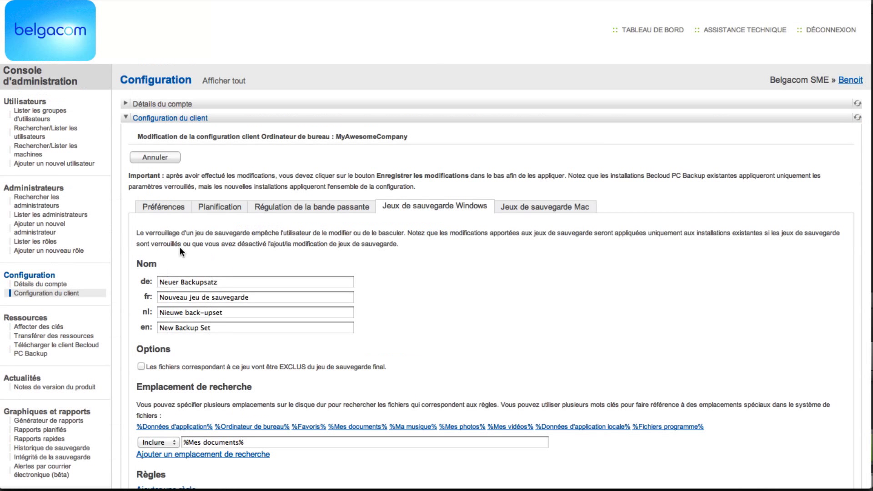
pyautogui.scroll(-5, 179, 247)
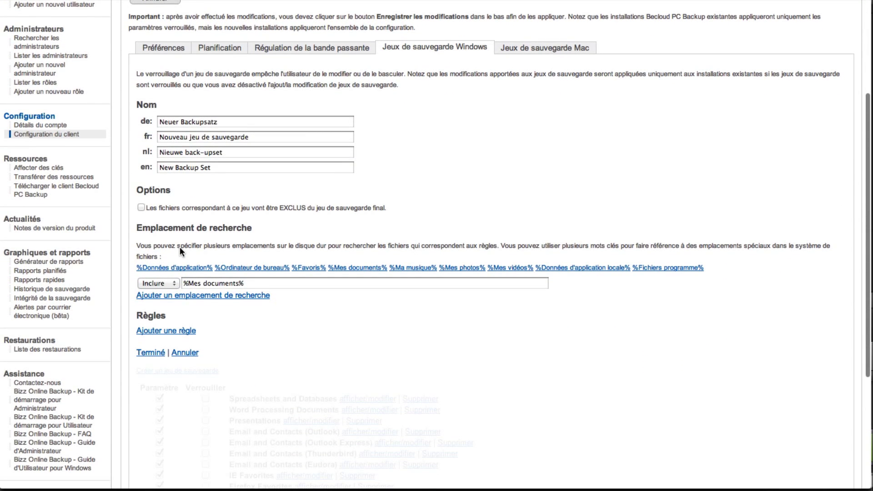
pyautogui.scroll(-2, 179, 247)
pyautogui.scroll(-2, 180, 247)
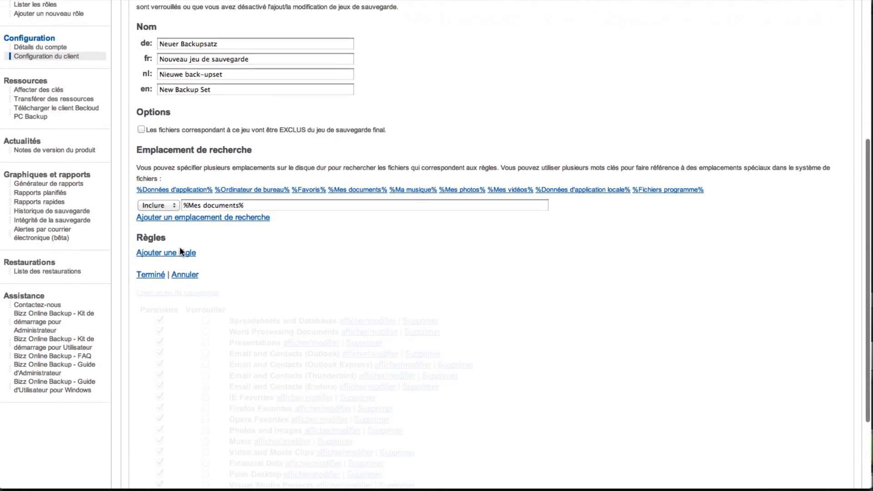
pyautogui.click(181, 251)
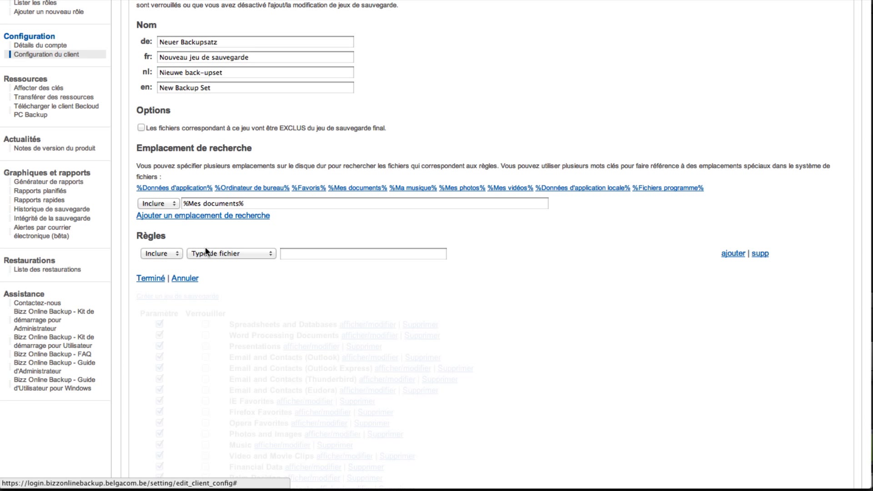
pyautogui.click(267, 255)
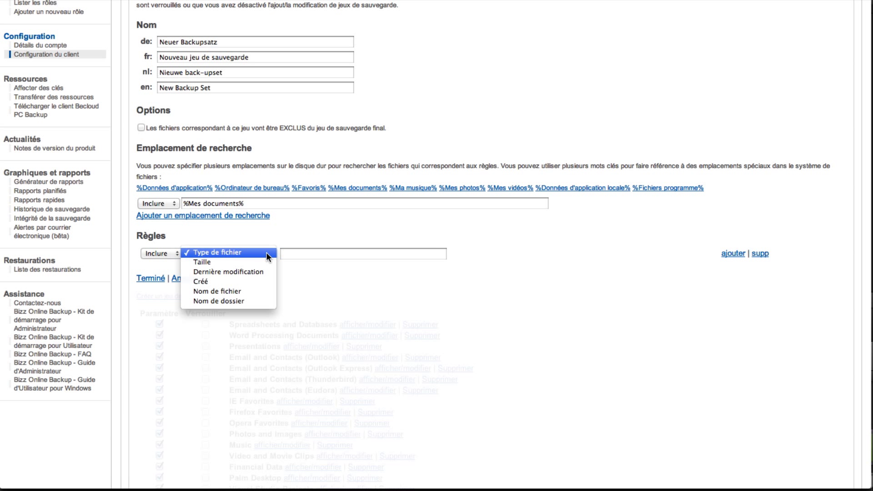
pyautogui.click(291, 252)
pyautogui.click(291, 252)
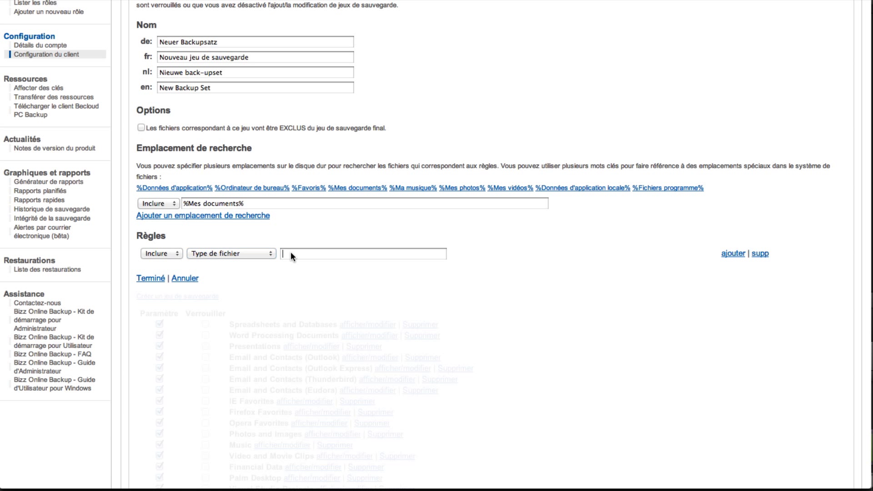
pyautogui.write('.doc,docx')
pyautogui.click(161, 281)
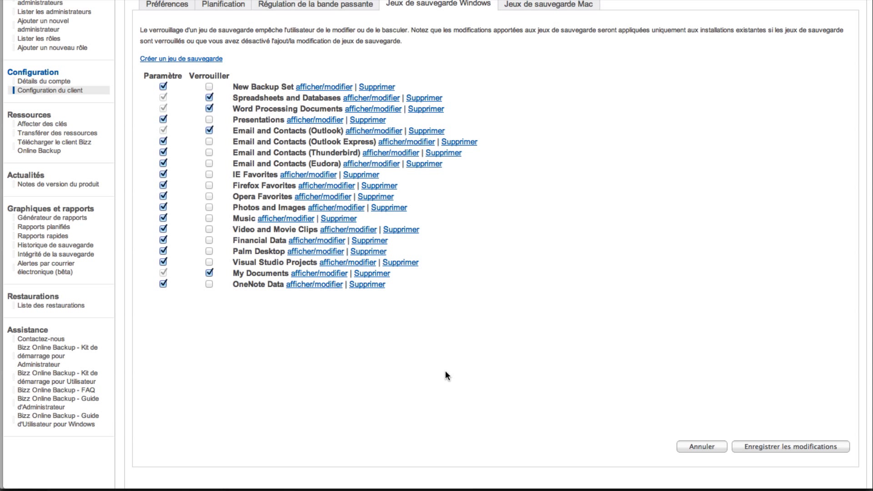
# - Save Maconfiguration and review the New Customer group's client configuration tab
pyautogui.click(772, 452)
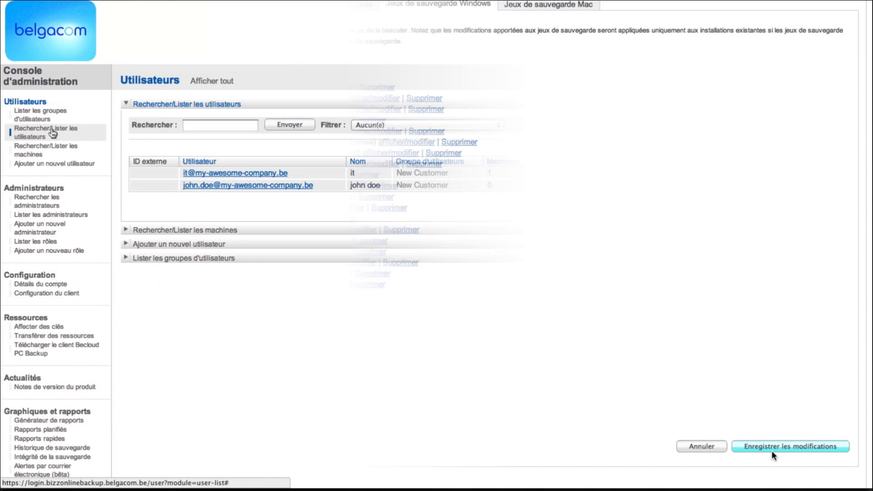
pyautogui.click(181, 259)
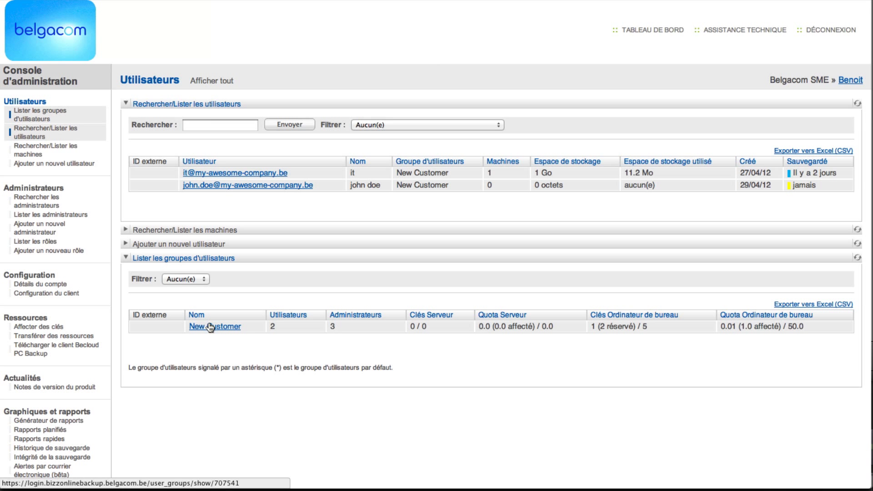
pyautogui.click(210, 327)
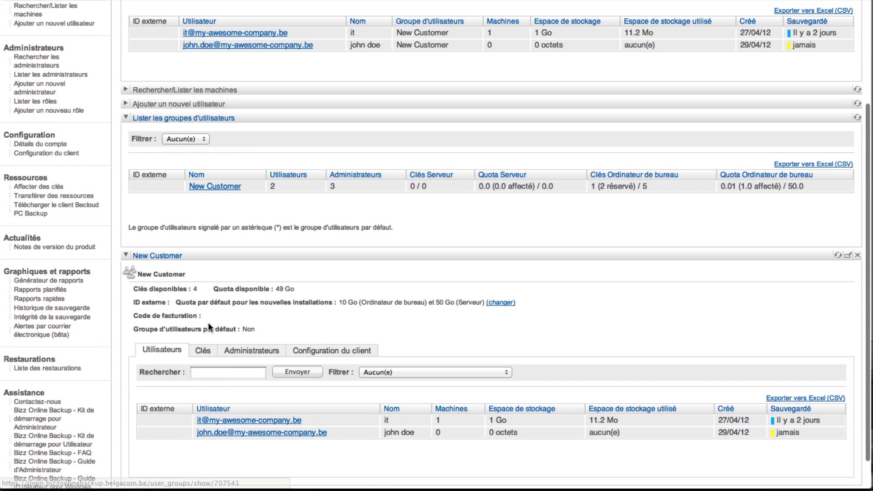
pyautogui.click(308, 351)
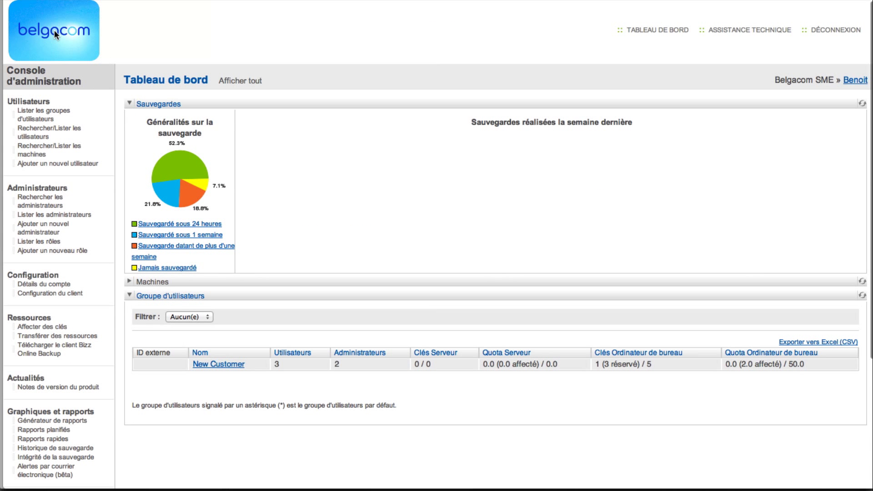
# - Create administrator 'myadmin' with a pasted e-mail, default parent, assigned to New Customer, and save
pyautogui.click(44, 228)
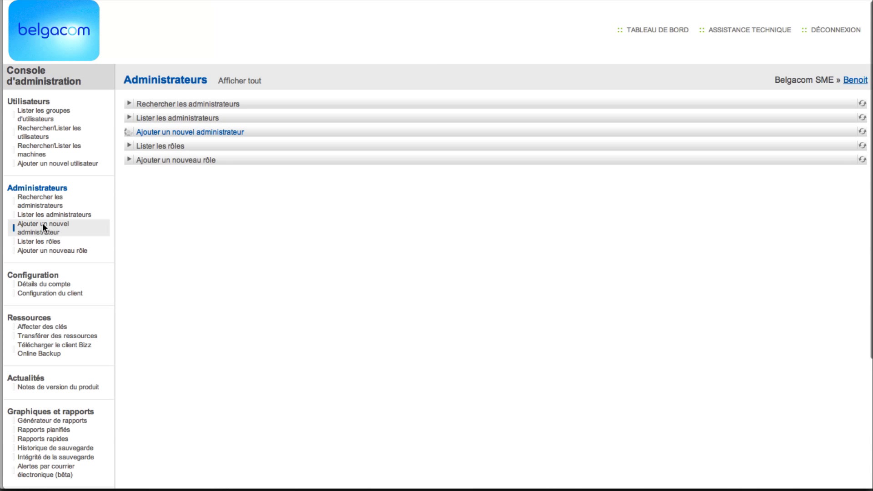
pyautogui.click(474, 180)
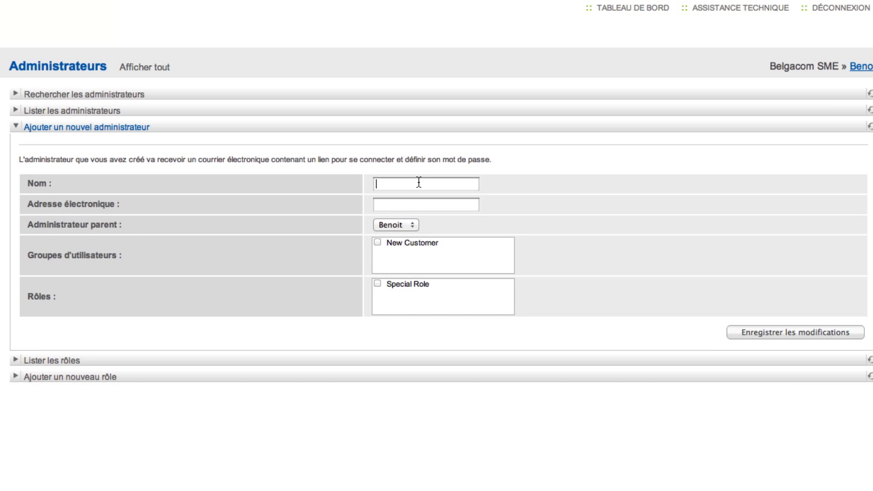
pyautogui.write('myadmin')
pyautogui.press('Tab')
pyautogui.press('super+v')
pyautogui.click(409, 224)
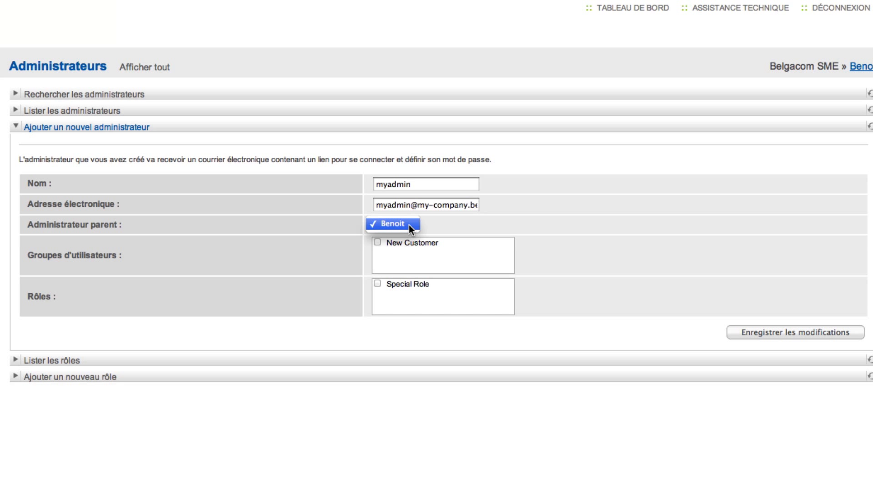
pyautogui.click(437, 225)
pyautogui.click(378, 243)
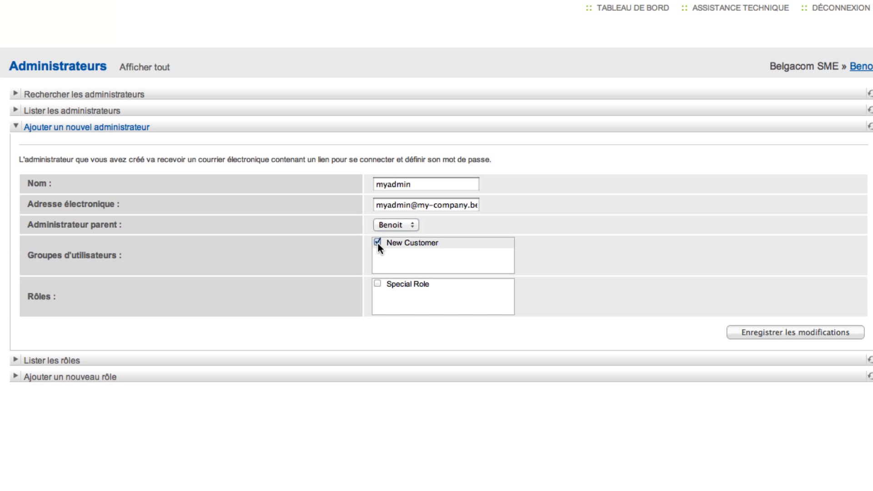
pyautogui.click(763, 332)
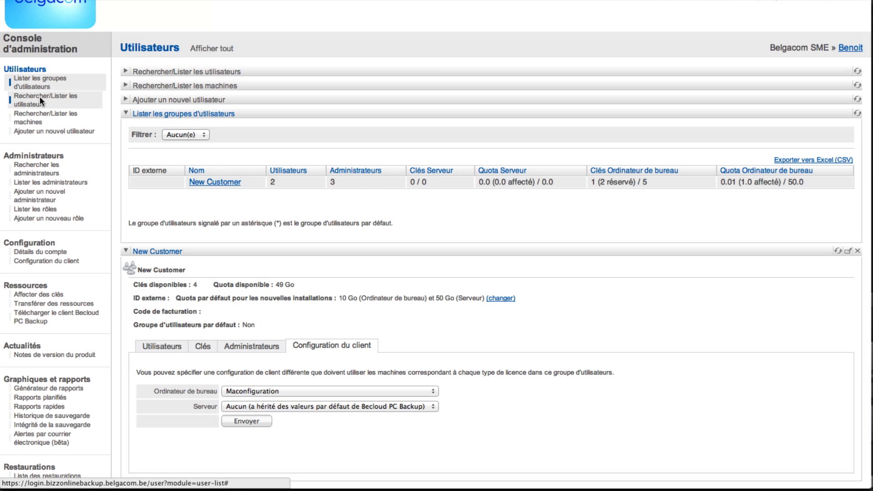
# - Open the second user's account and its e-mail change form, then return to the user list
pyautogui.click(40, 97)
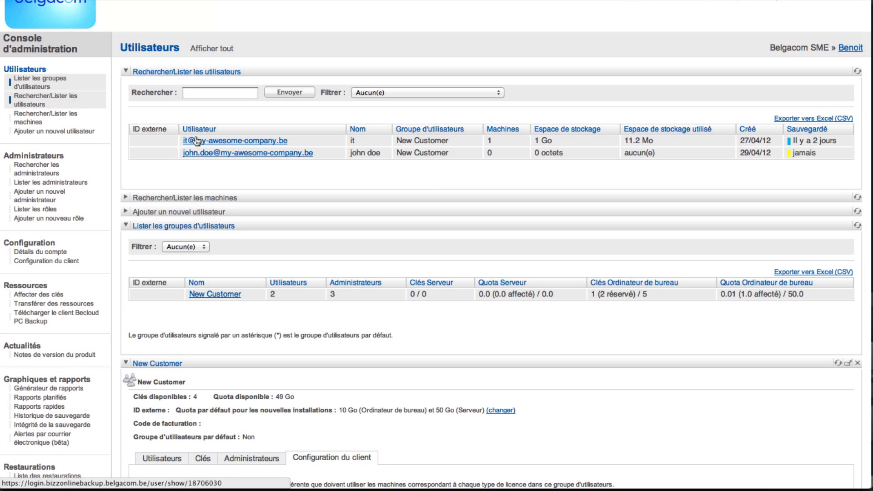
pyautogui.click(235, 153)
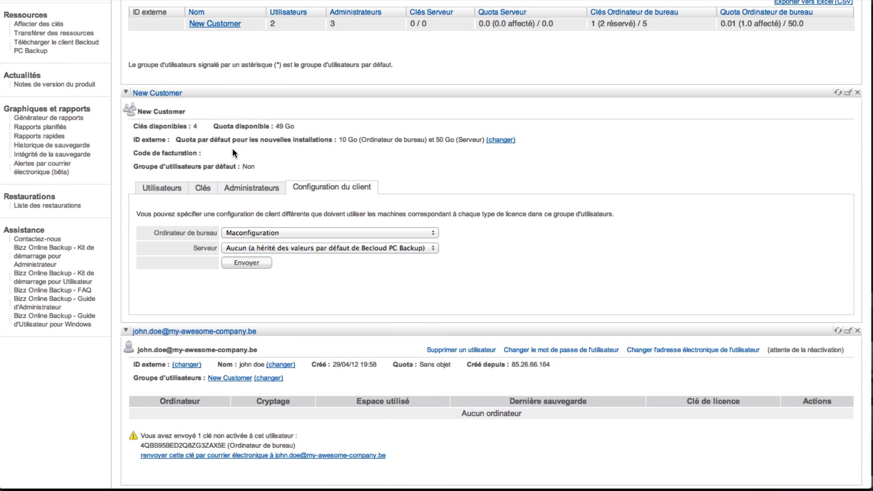
pyautogui.click(686, 350)
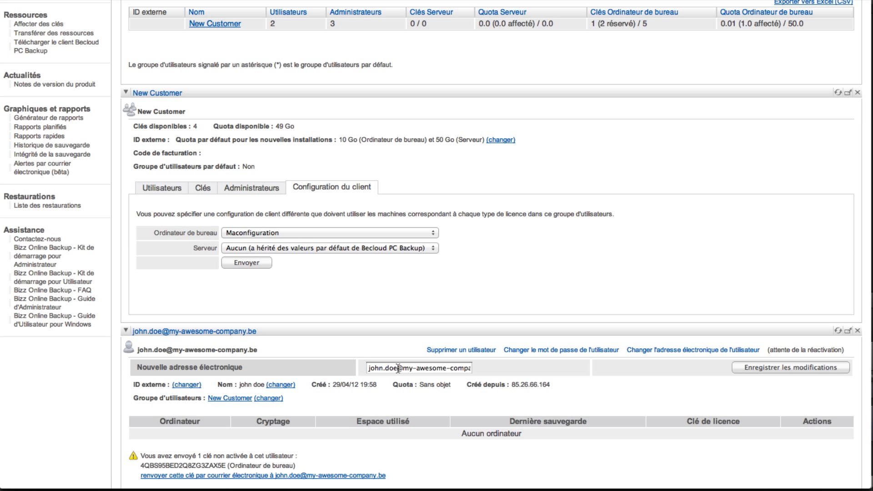
pyautogui.click(36, 132)
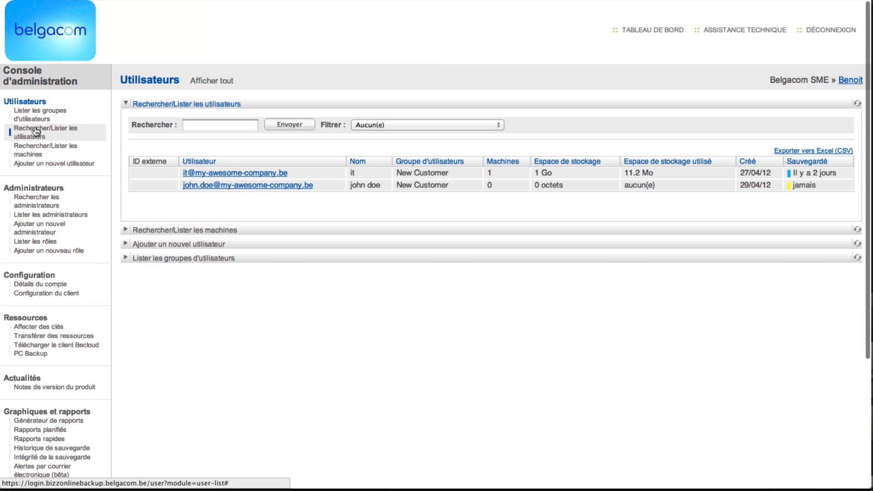
# - Open the second user's password-change form and begin entering a new password
pyautogui.click(236, 186)
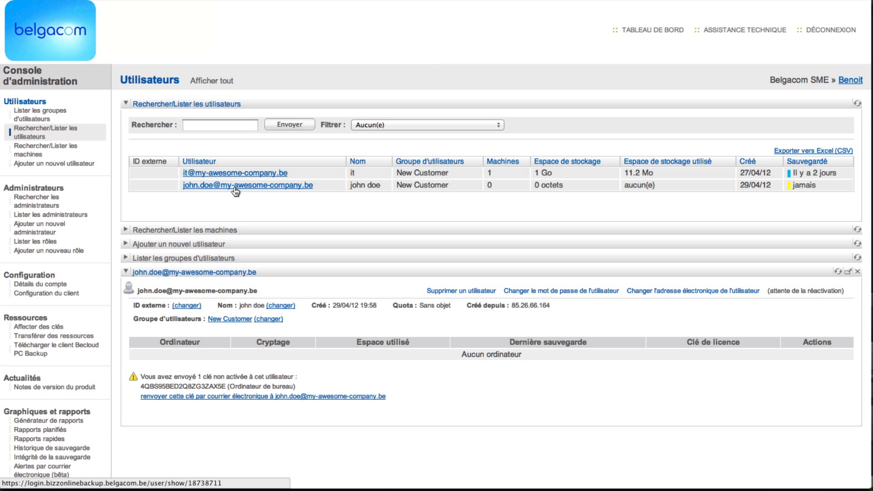
pyautogui.click(591, 292)
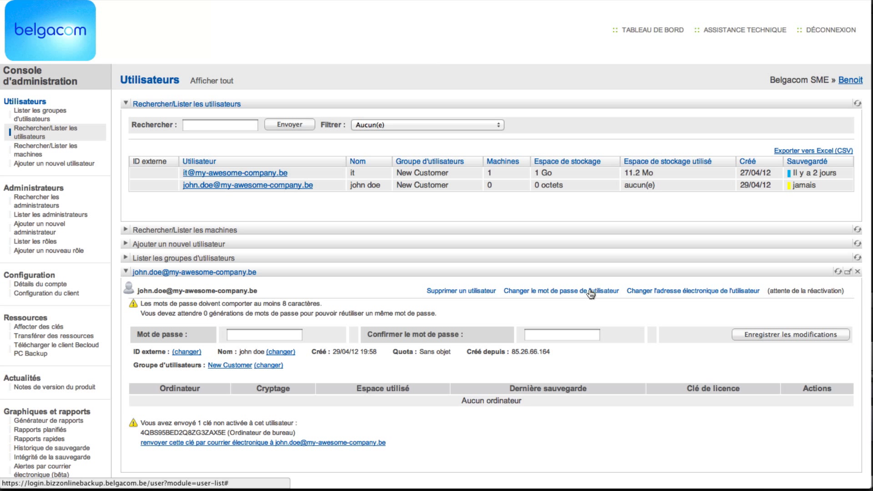
pyautogui.click(280, 332)
pyautogui.write('p')
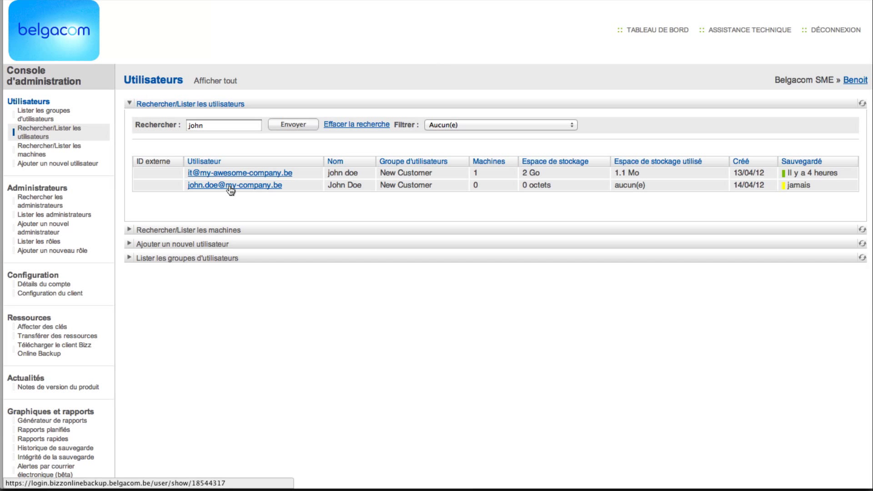
# - Open the second user's details, then WIN7FR-PC's backup and restore history
pyautogui.click(231, 187)
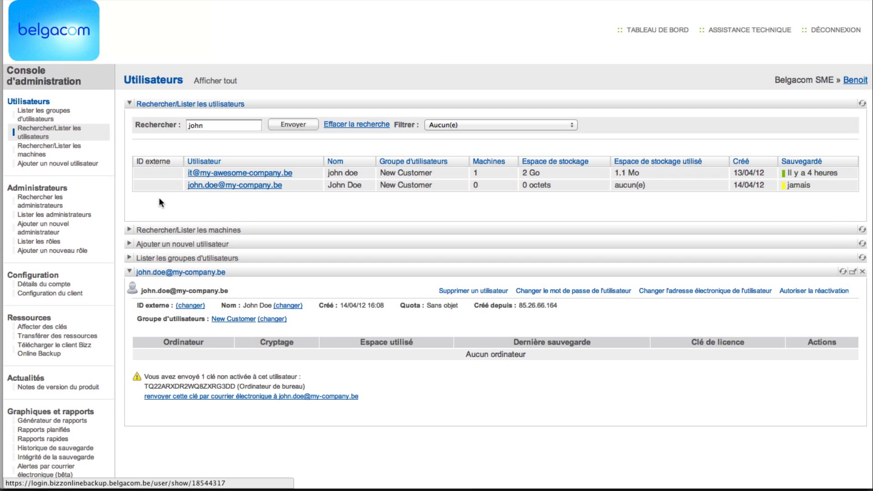
pyautogui.click(135, 232)
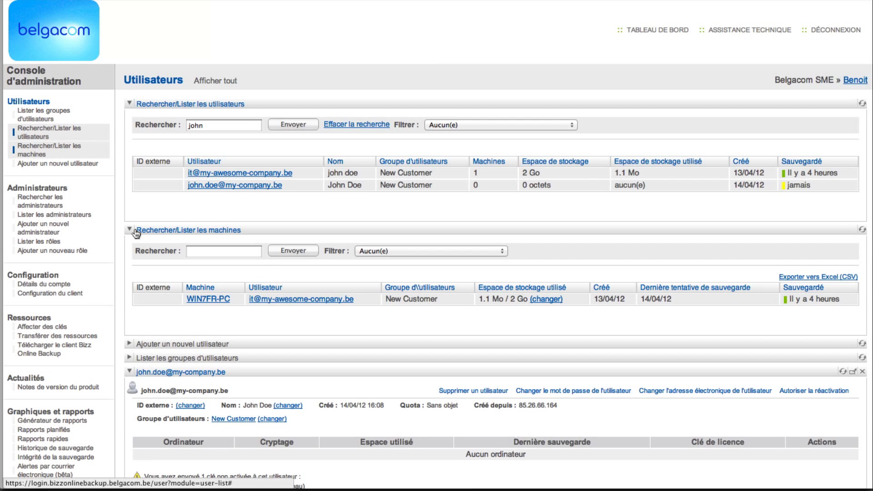
pyautogui.click(212, 300)
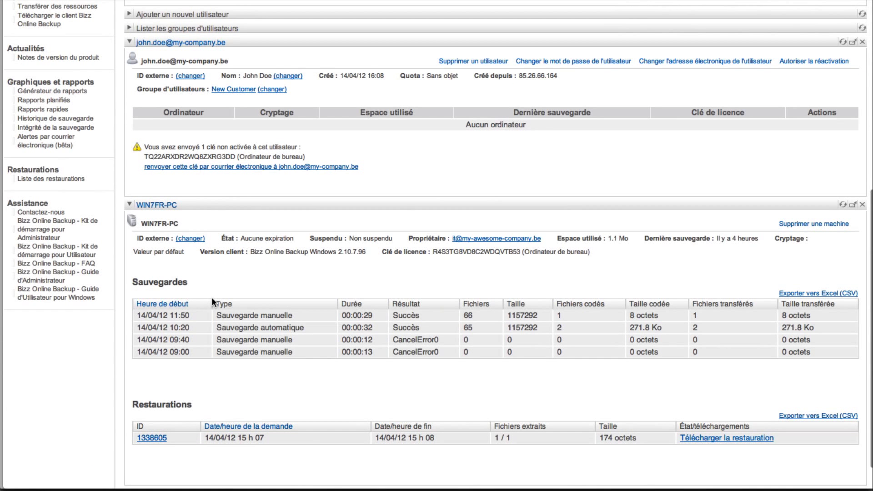